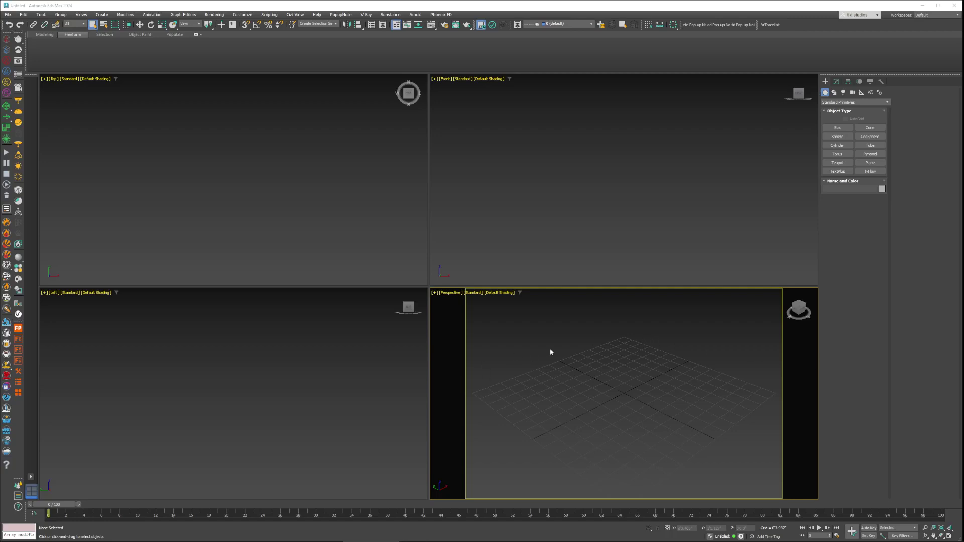
# Switch to the browser, review the Autodesk Backburner app page from its description to its screenshots, and close the browser
pyautogui.moveTo(550, 350); pyautogui.dragTo(672, 455)
pyautogui.hotkey('alt', 'Tab')
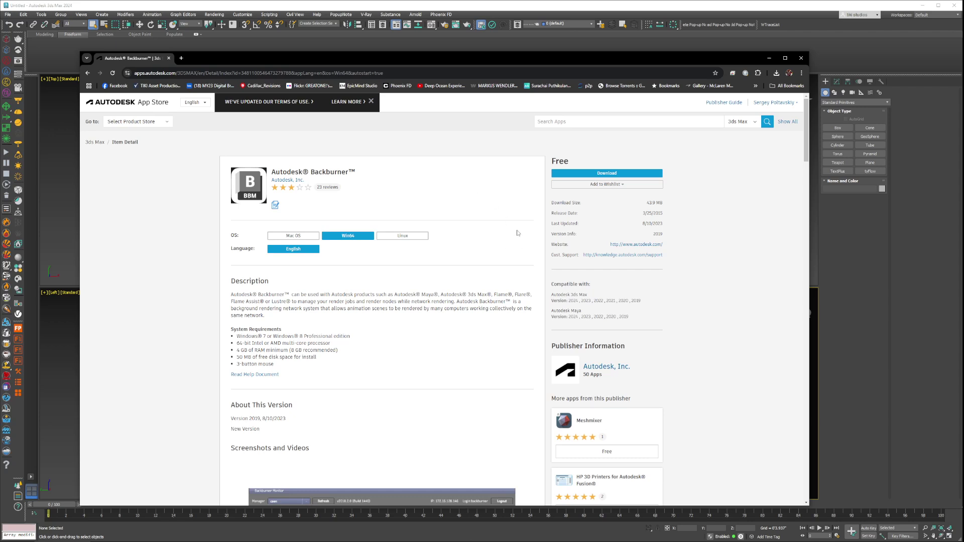
pyautogui.scroll(-6, 772, 259)
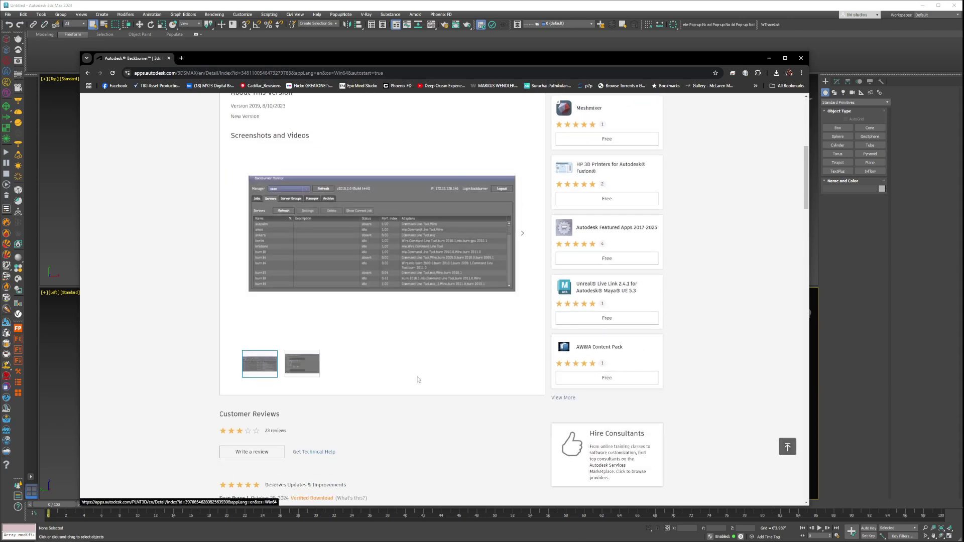
pyautogui.scroll(3, 422, 379)
pyautogui.scroll(1, 407, 347)
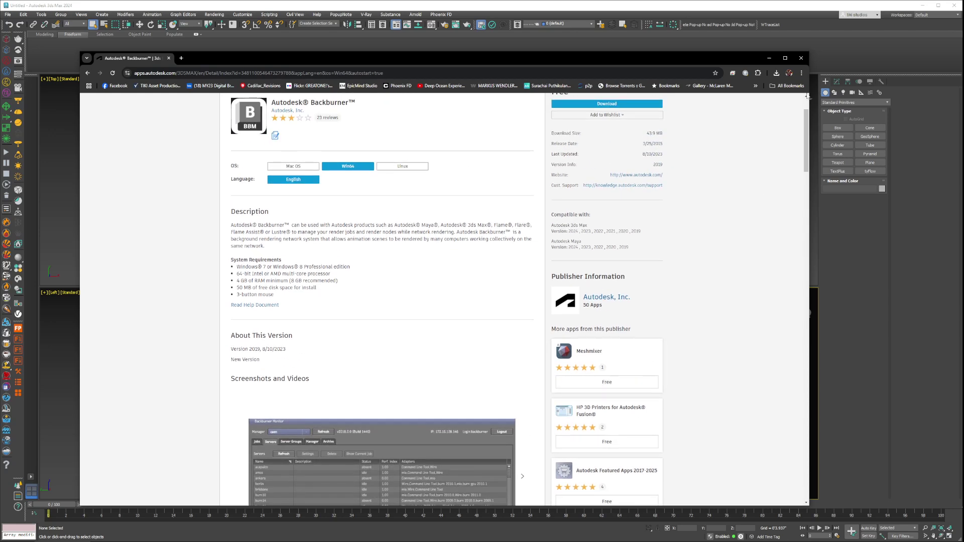
pyautogui.click(800, 58)
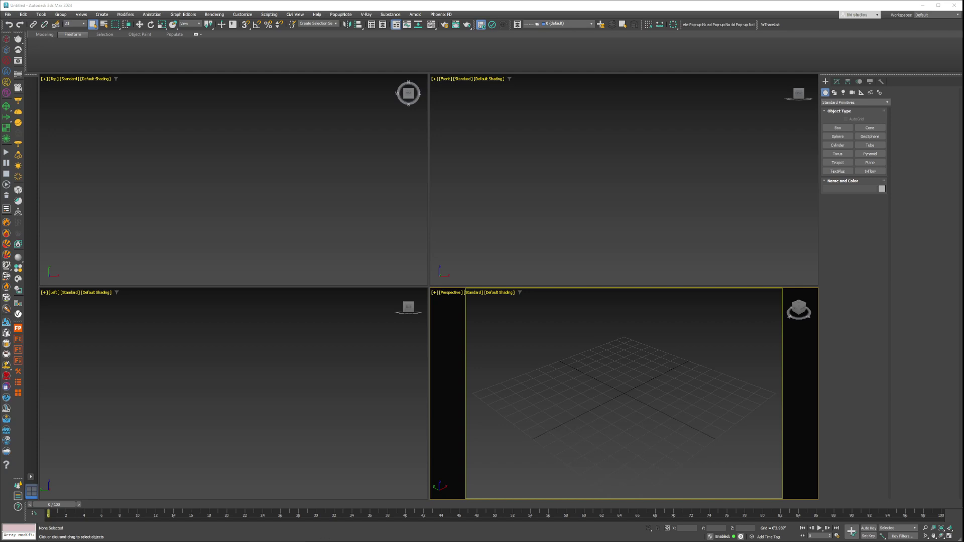
# Bring up the remote desktop session and check the programs in the local computer's Autodesk Backburner 2019 folder
pyautogui.hotkey('alt', 'Tab')
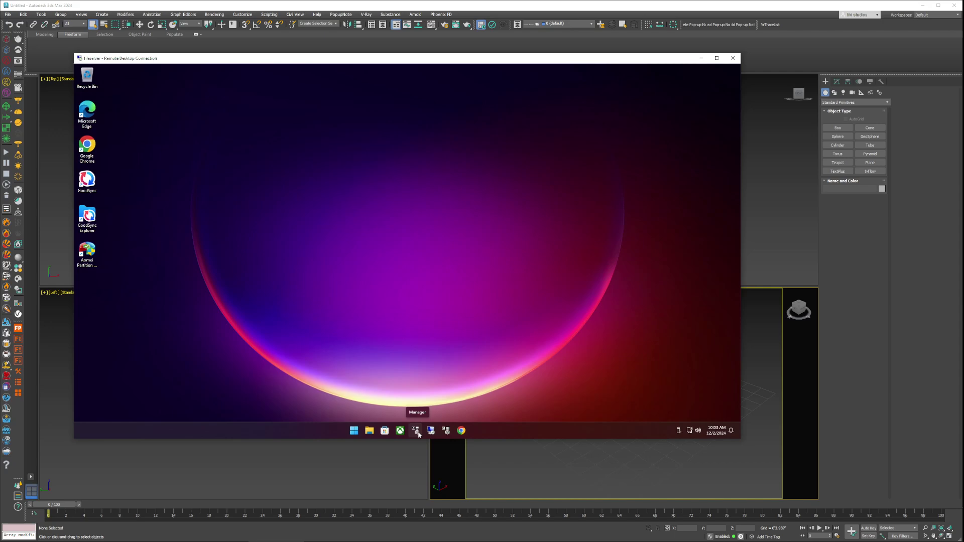
pyautogui.press('super')
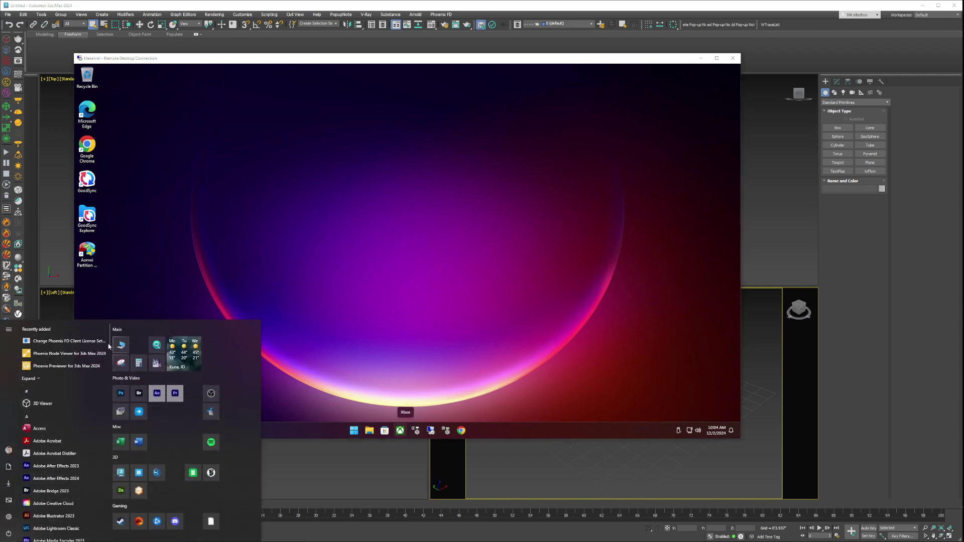
pyautogui.scroll(-5, 90, 403)
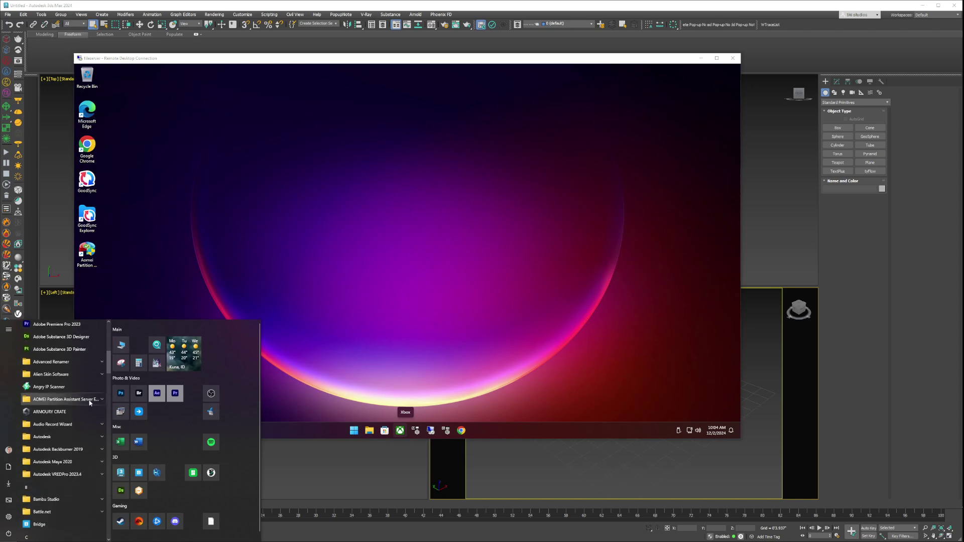
pyautogui.scroll(-1, 91, 403)
pyautogui.click(75, 417)
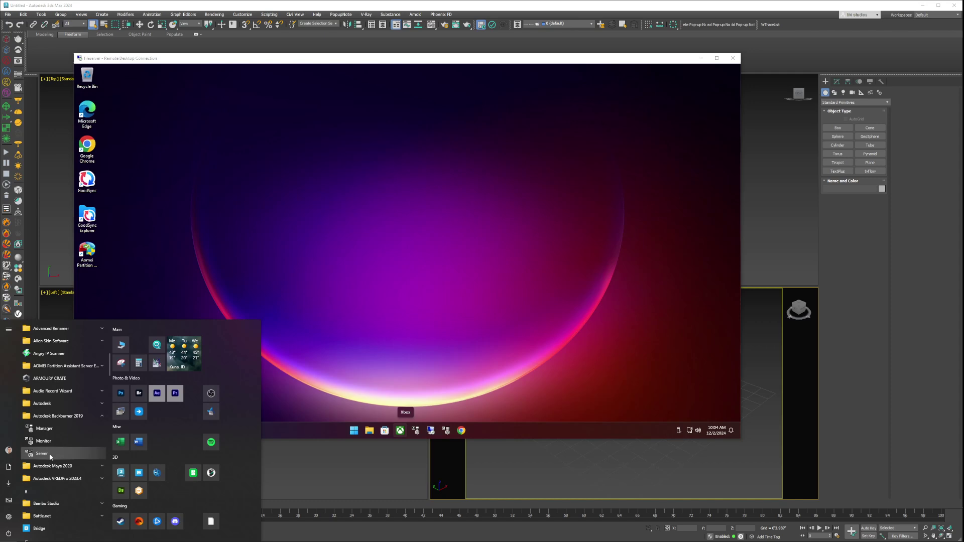
pyautogui.click(555, 350)
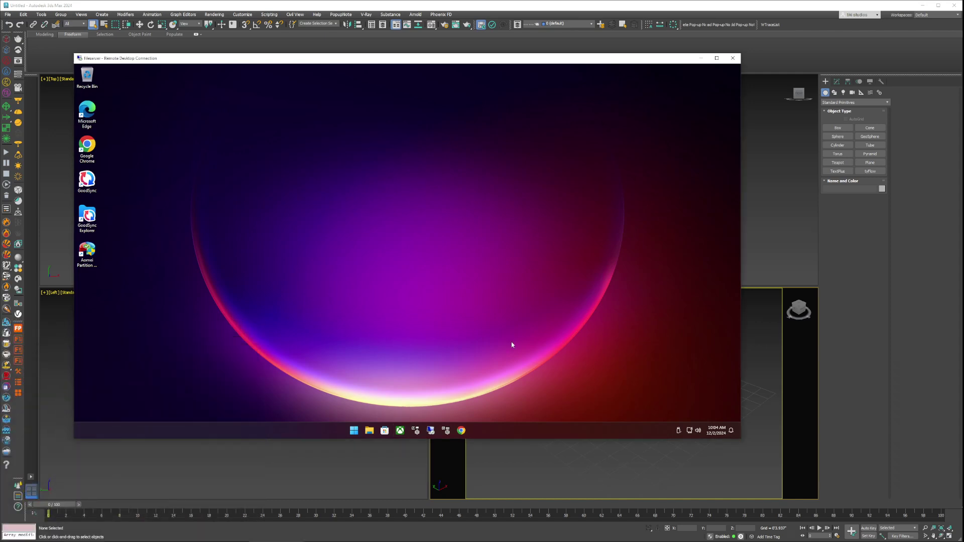
# Start Backburner Manager on the remote server, check its general properties, and minimize the remote session
pyautogui.click(416, 431)
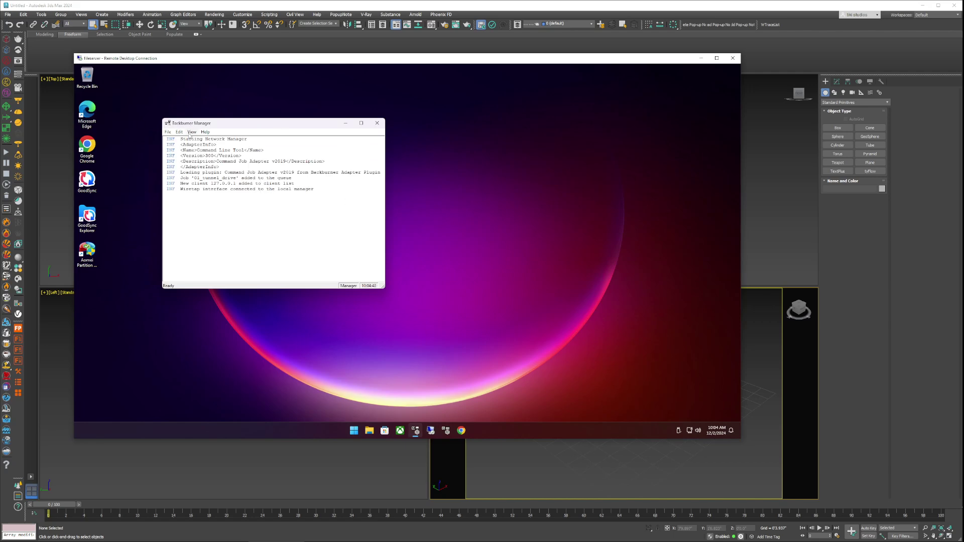
pyautogui.click(179, 133)
pyautogui.click(193, 140)
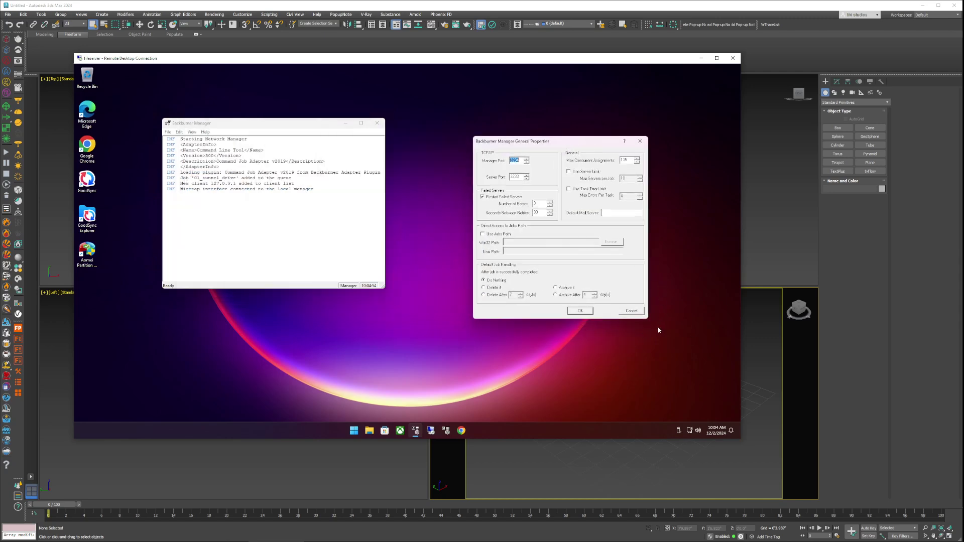
pyautogui.click(643, 314)
pyautogui.click(644, 314)
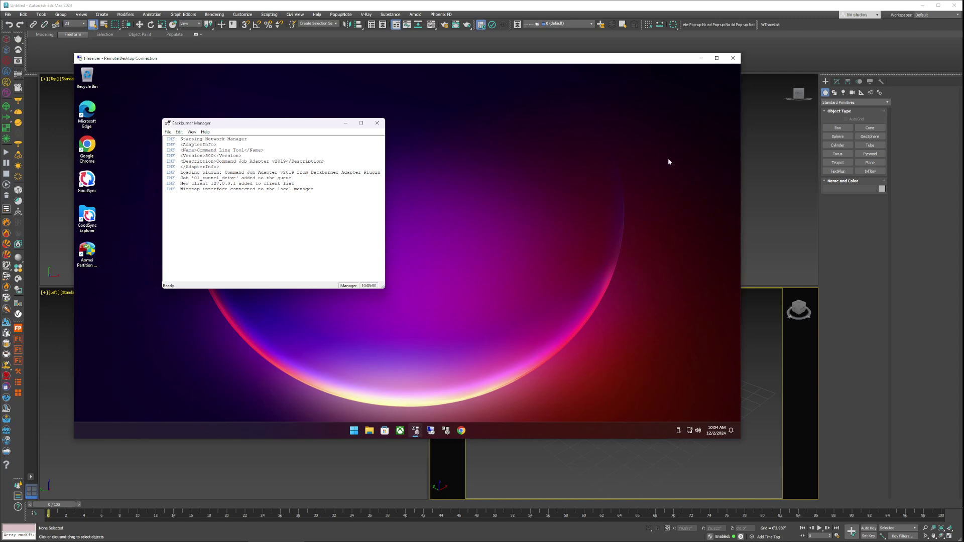
pyautogui.click(701, 59)
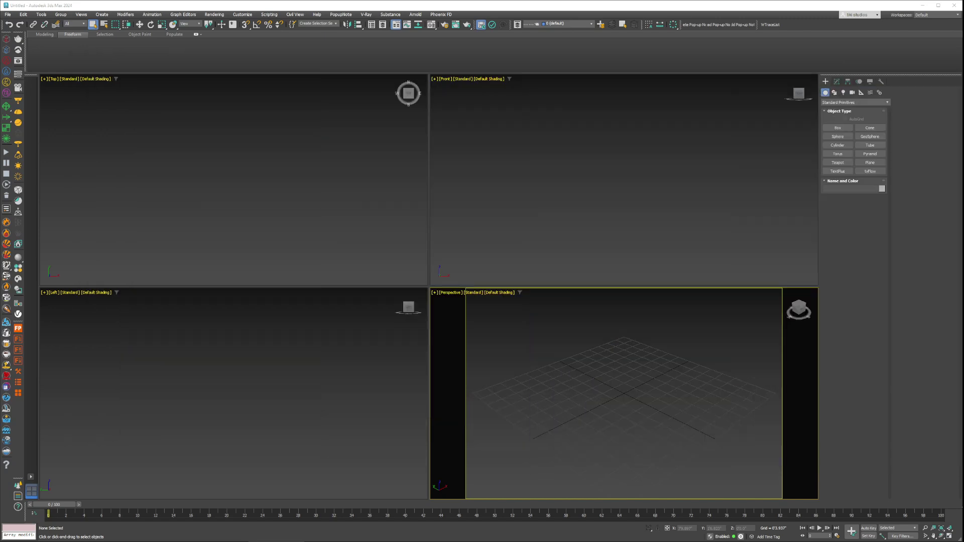
# Open Render Setup and examine the available renderers and render targets, keeping V-Ray and Production Rendering Mode
pyautogui.moveTo(582, 309); pyautogui.dragTo(715, 474)
pyautogui.press('F10')
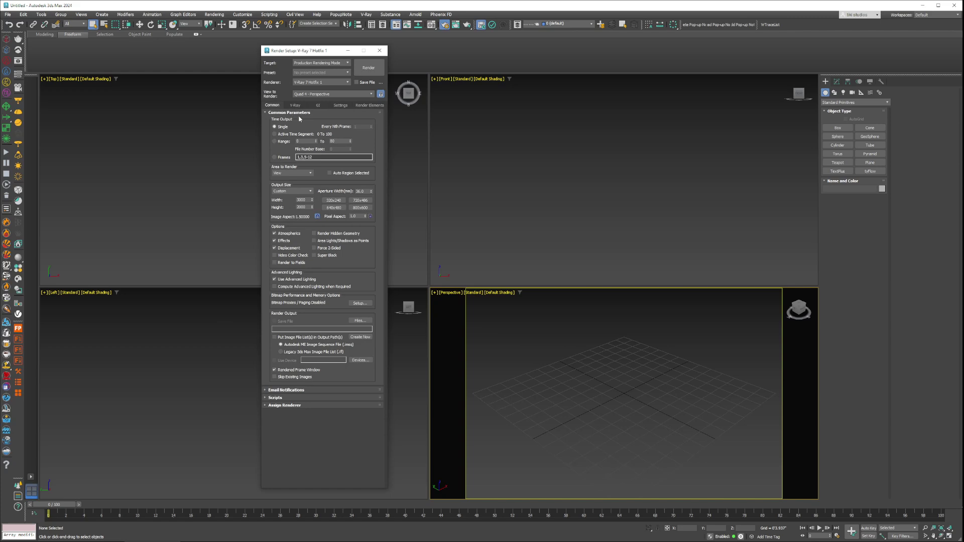
pyautogui.click(334, 83)
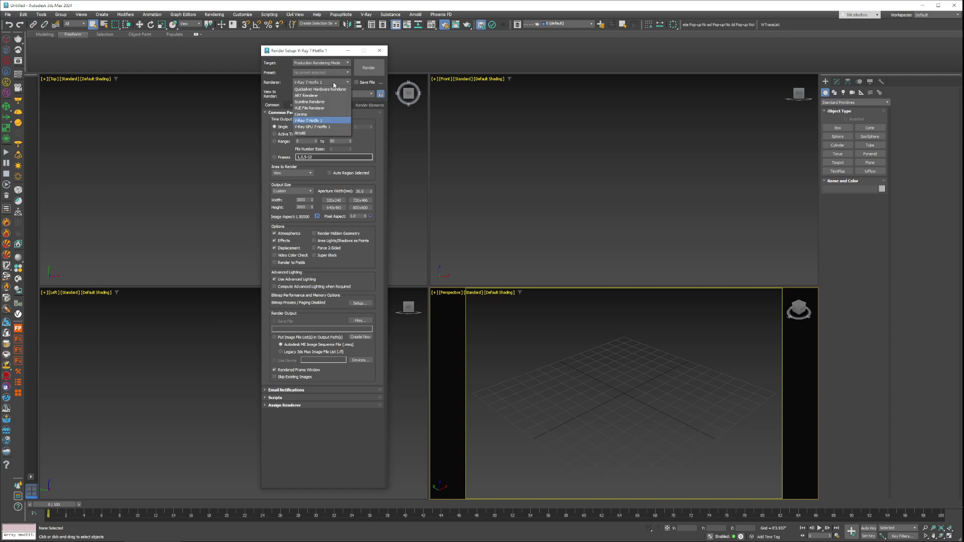
pyautogui.click(330, 84)
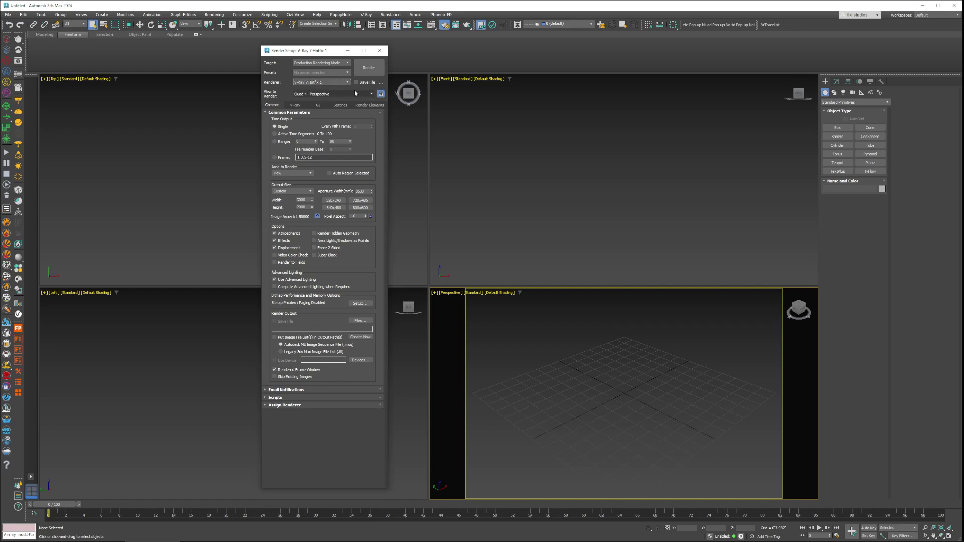
pyautogui.click(331, 63)
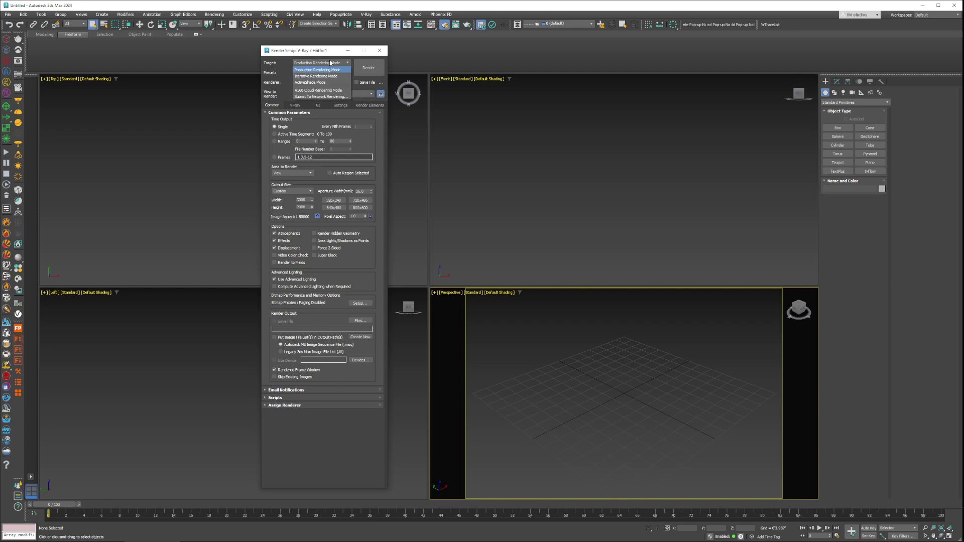
pyautogui.click(331, 63)
pyautogui.click(331, 63)
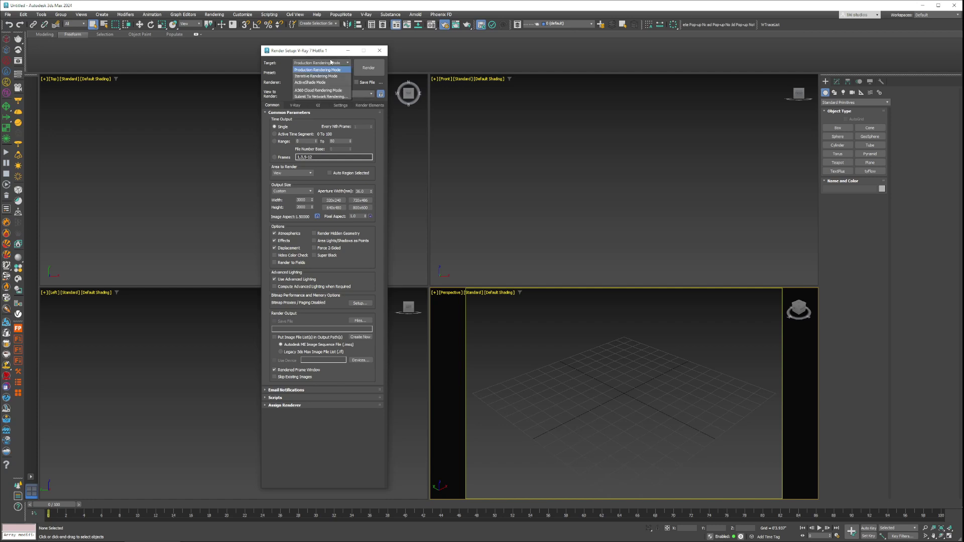
pyautogui.click(302, 69)
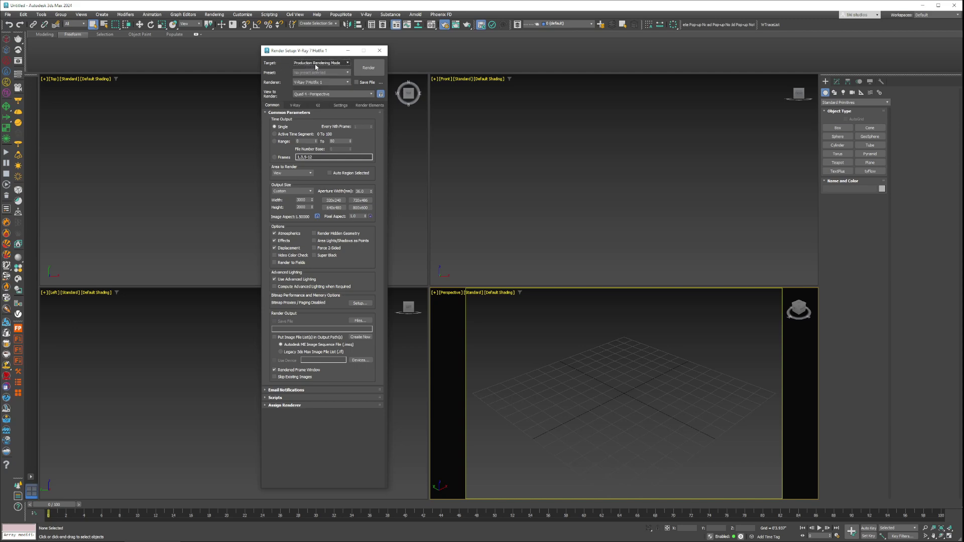
# Open the network job assignment without saved output images, connect to the Fileserver manager, and look through its render servers
pyautogui.click(331, 64)
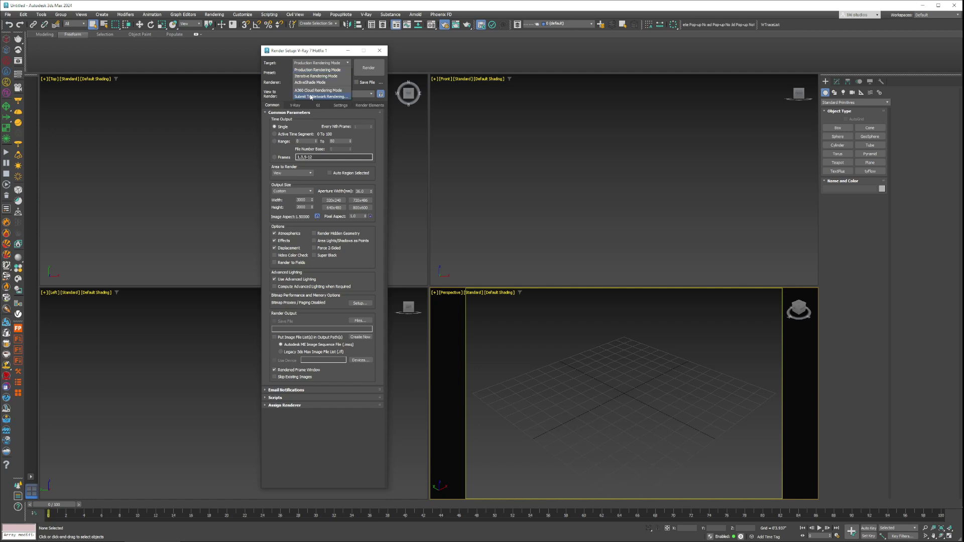
pyautogui.click(416, 139)
pyautogui.hotkey('shift', 'q')
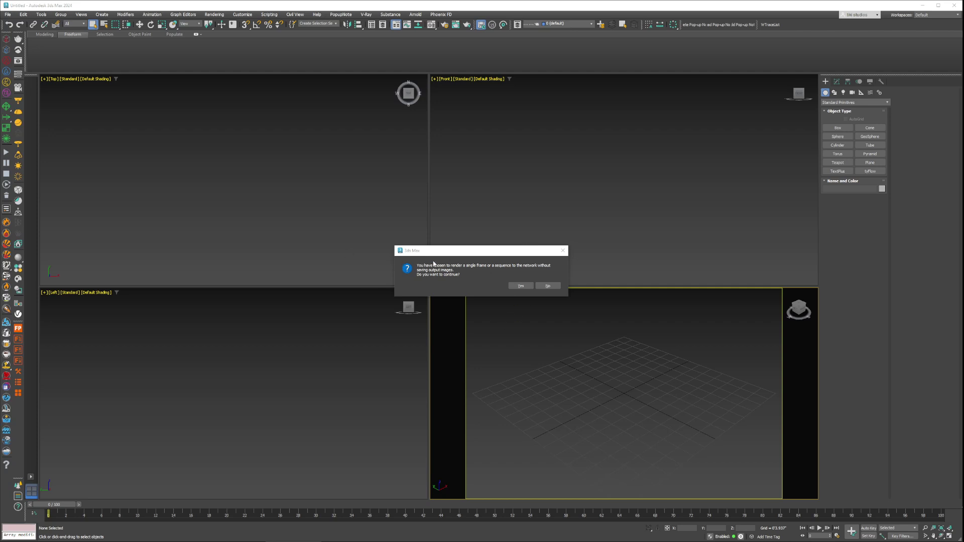
pyautogui.click(513, 287)
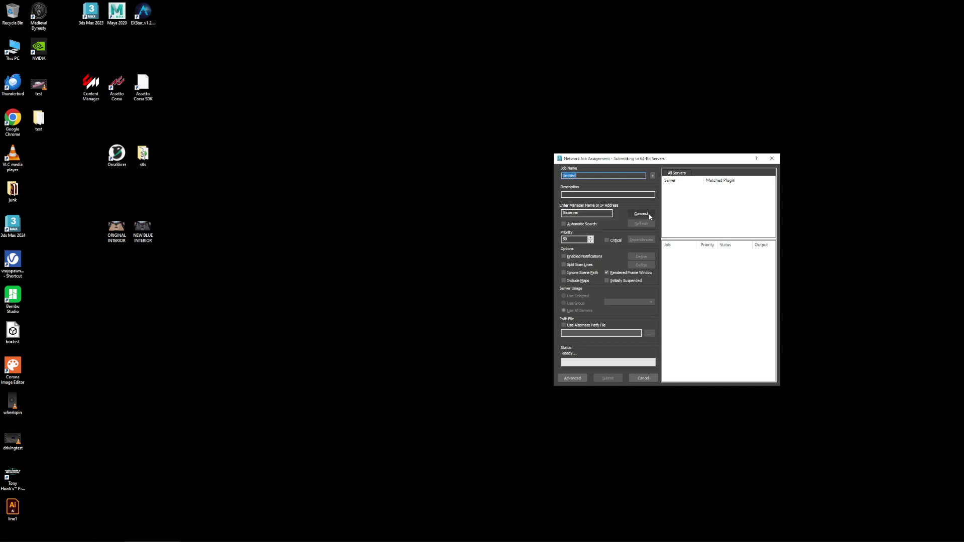
pyautogui.click(649, 214)
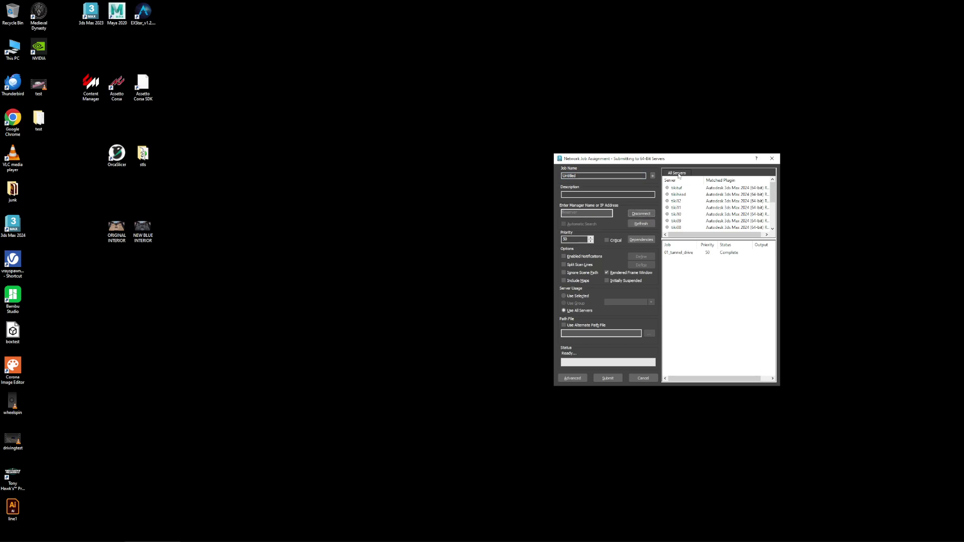
pyautogui.moveTo(773, 195); pyautogui.dragTo(773, 216)
pyautogui.scroll(3, 713, 224)
# Enable Split Scan Lines to check its strips setup, turn the option off again, and cancel the network job assignment
pyautogui.click(606, 377)
pyautogui.click(584, 266)
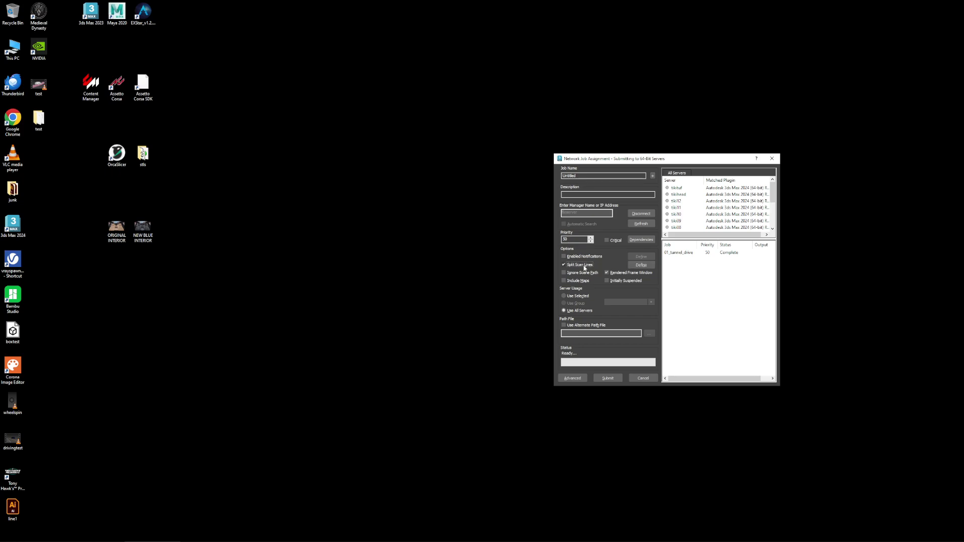
pyautogui.click(641, 264)
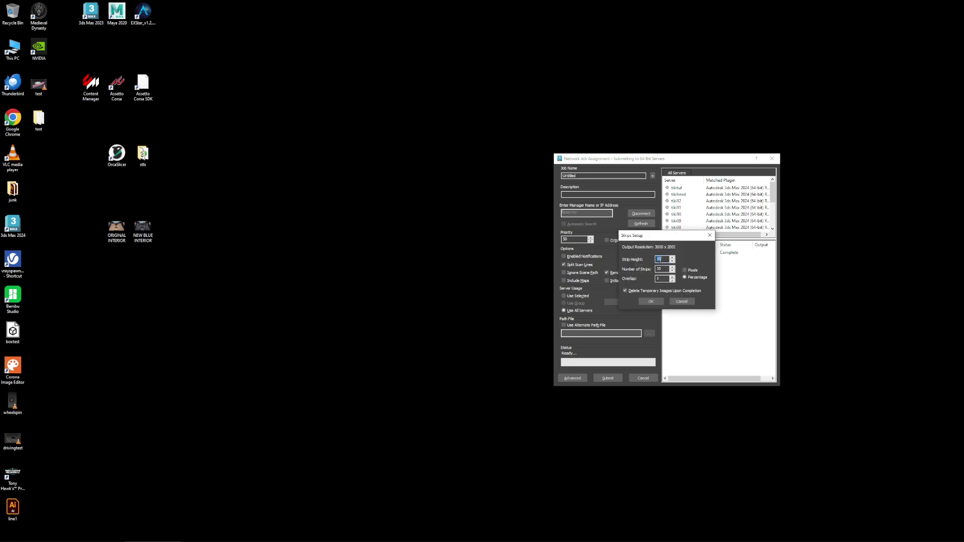
pyautogui.click(685, 302)
pyautogui.click(590, 266)
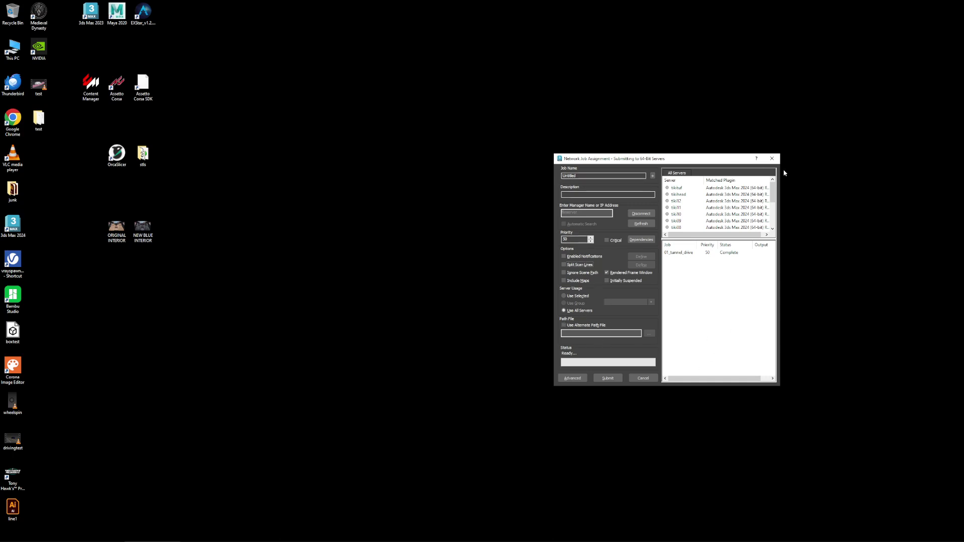
pyautogui.moveTo(775, 196); pyautogui.dragTo(774, 220)
pyautogui.click(643, 380)
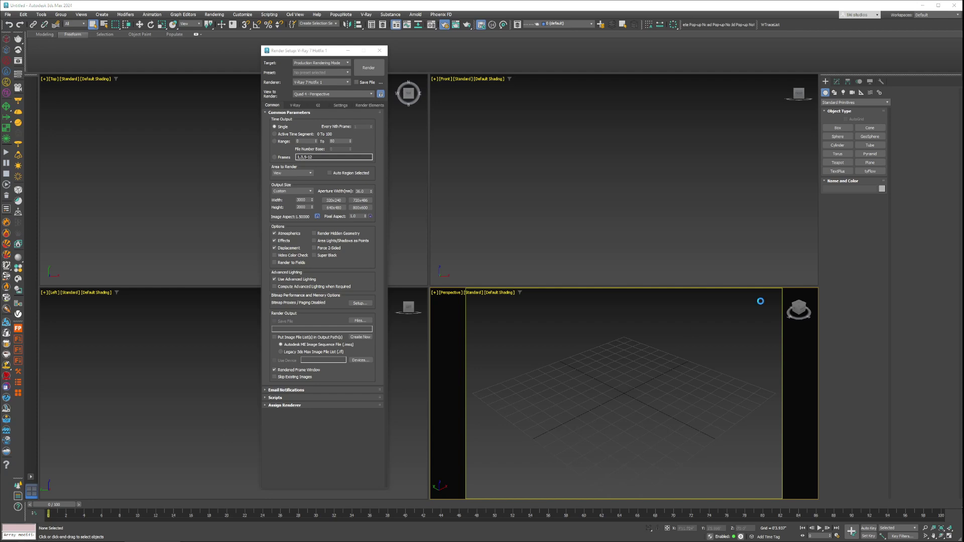
# Open File Explorer beside Render Setup and point out the mapped network drives jobs (Y:) and photogram (Z:)
pyautogui.press('super+e')
pyautogui.scroll(5, 489, 191)
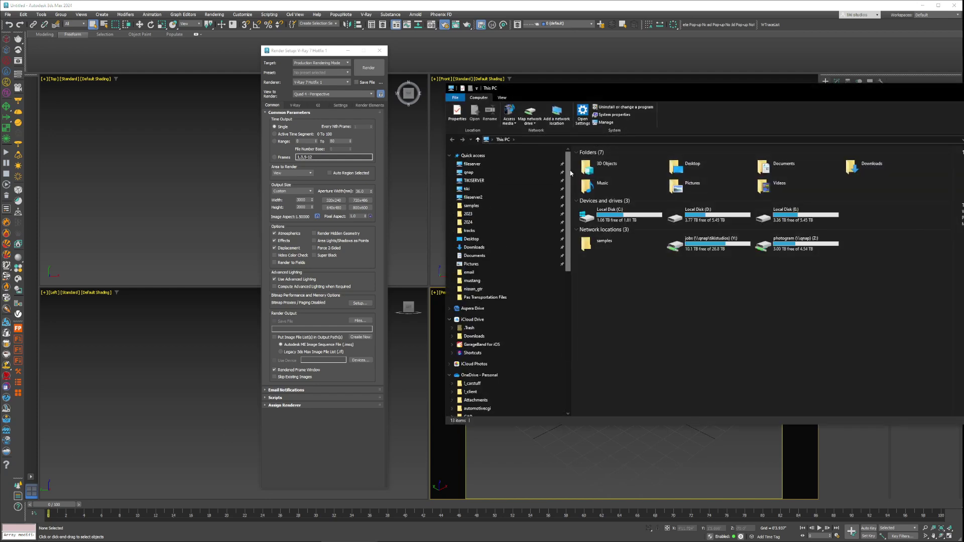
pyautogui.moveTo(730, 86); pyautogui.dragTo(820, 173)
pyautogui.click(771, 335)
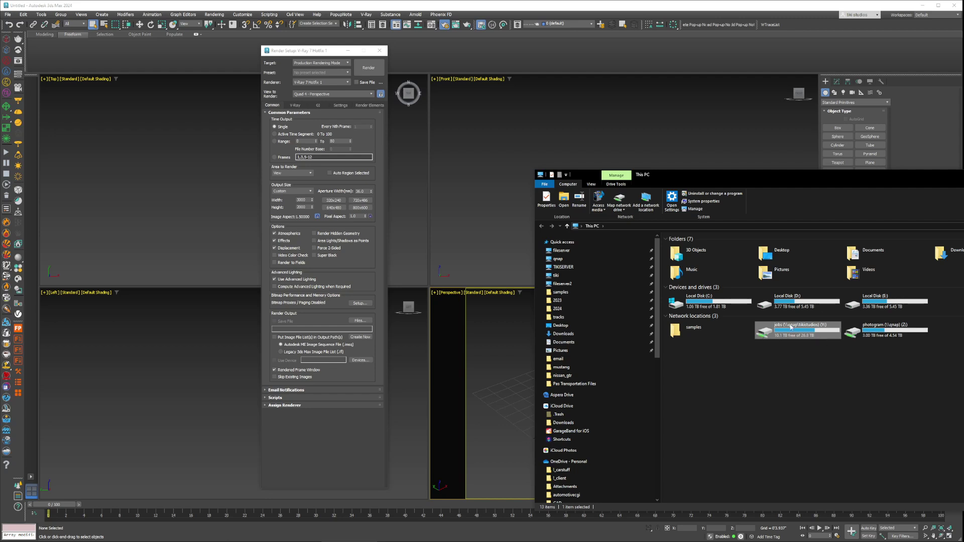
pyautogui.click(874, 334)
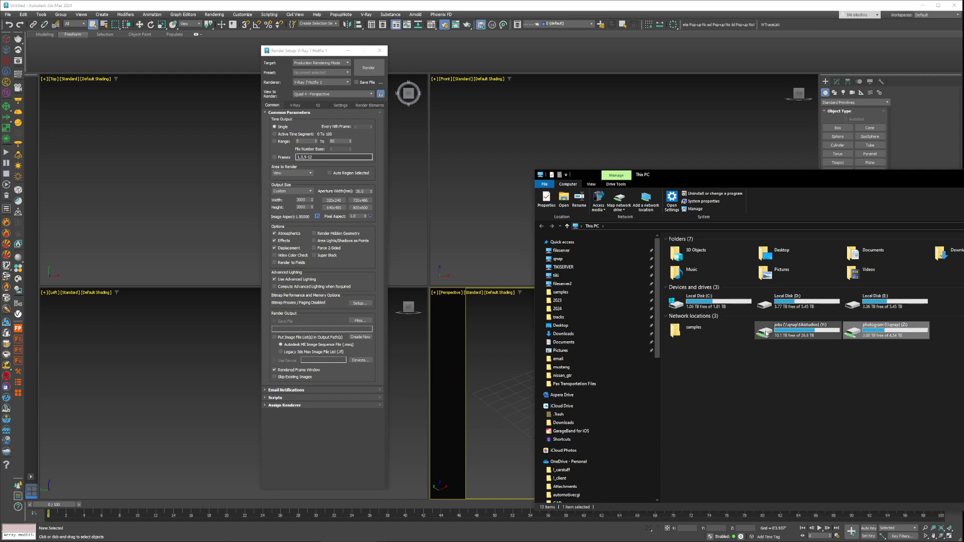
pyautogui.click(786, 375)
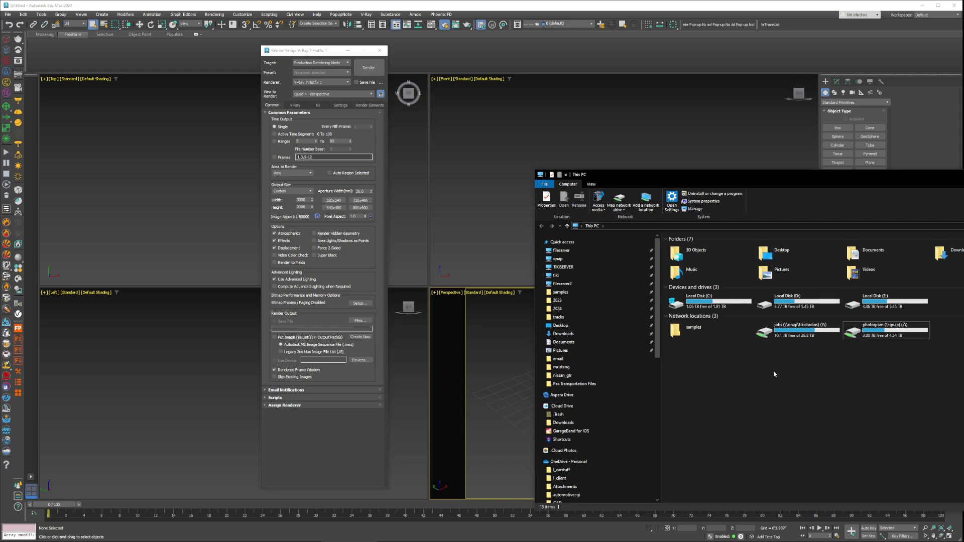
# Browse to the fileserver network location and check its full network path in the address
pyautogui.scroll(-8, 628, 256)
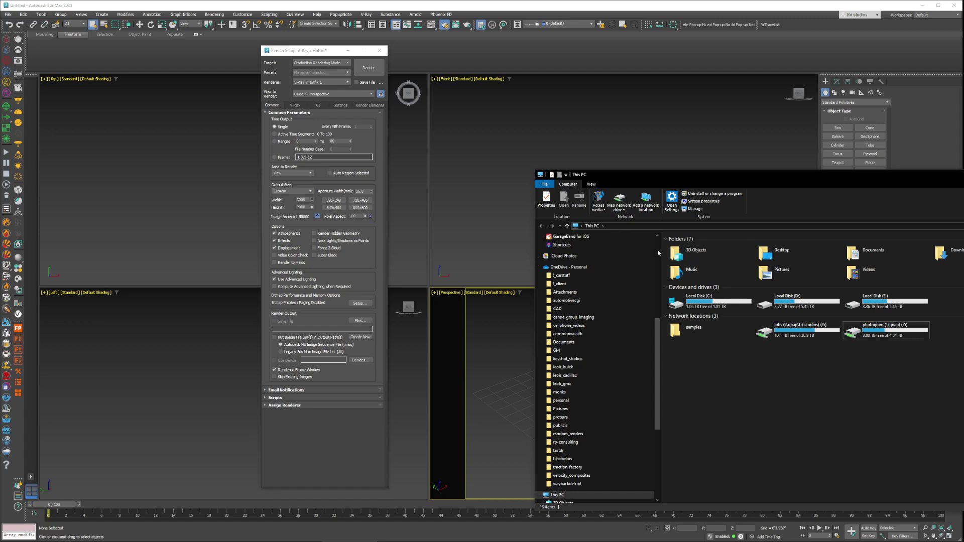
pyautogui.scroll(10, 628, 256)
pyautogui.click(561, 250)
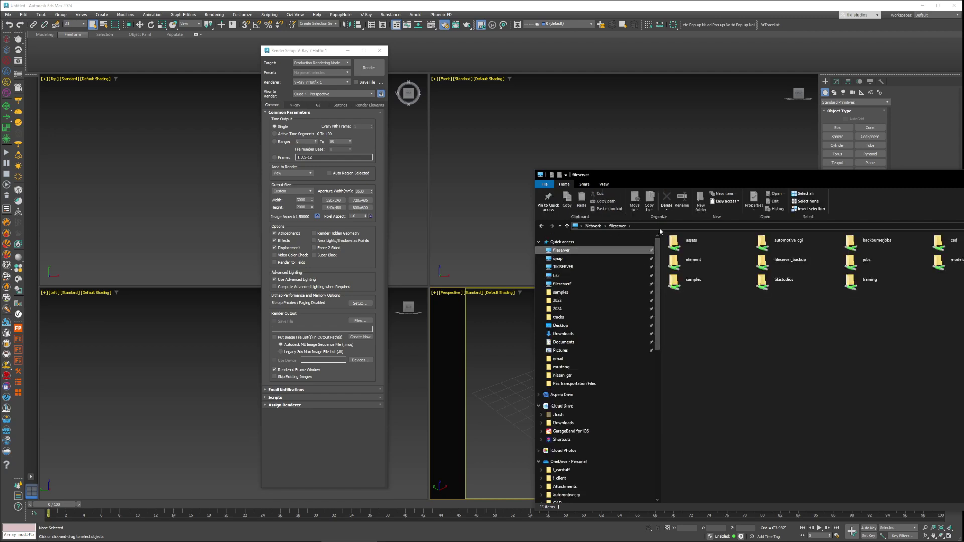
pyautogui.click(585, 225)
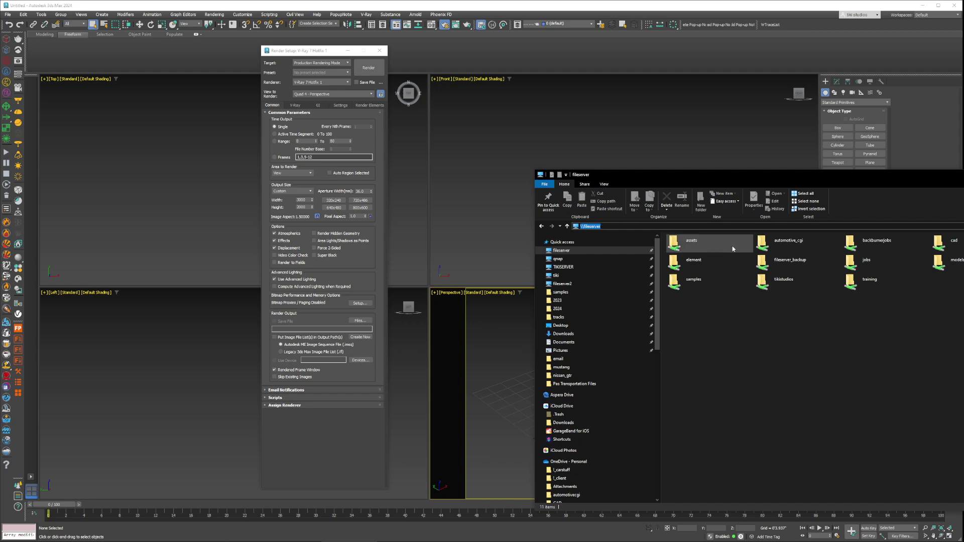
pyautogui.click(803, 442)
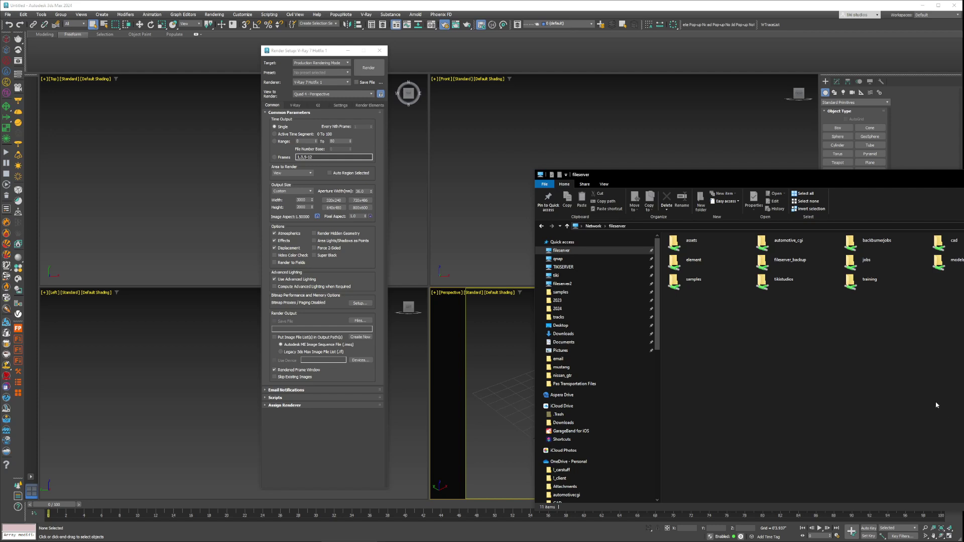
# Return to 3ds Max and bring up the V-Ray frame buffer and bucket image sampler settings in Render Setup
pyautogui.hotkey('alt', 'Tab')
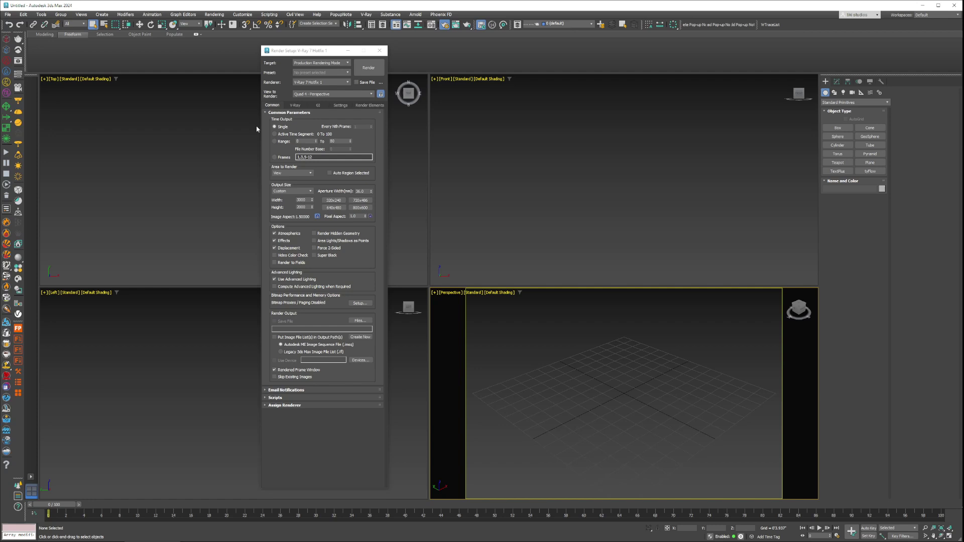
pyautogui.click(296, 105)
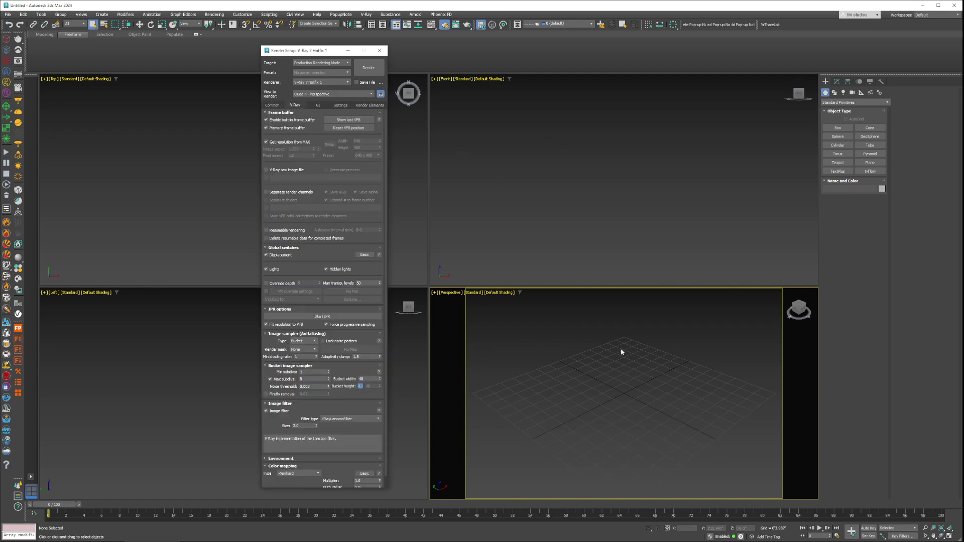
pyautogui.moveTo(553, 370); pyautogui.dragTo(738, 488)
# Open the settings of V-Ray's distributed rendering, look through its render server list, and cancel without changes
pyautogui.click(344, 105)
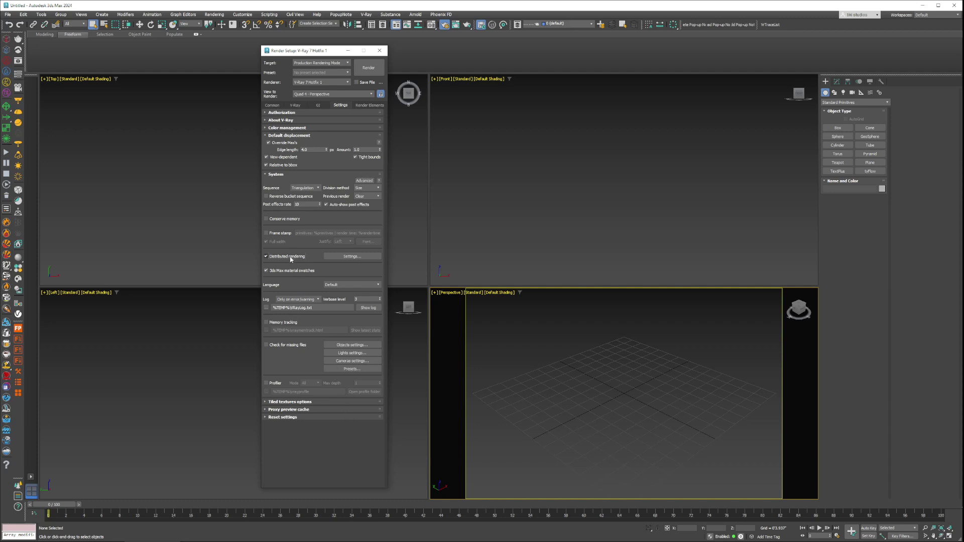
pyautogui.click(351, 256)
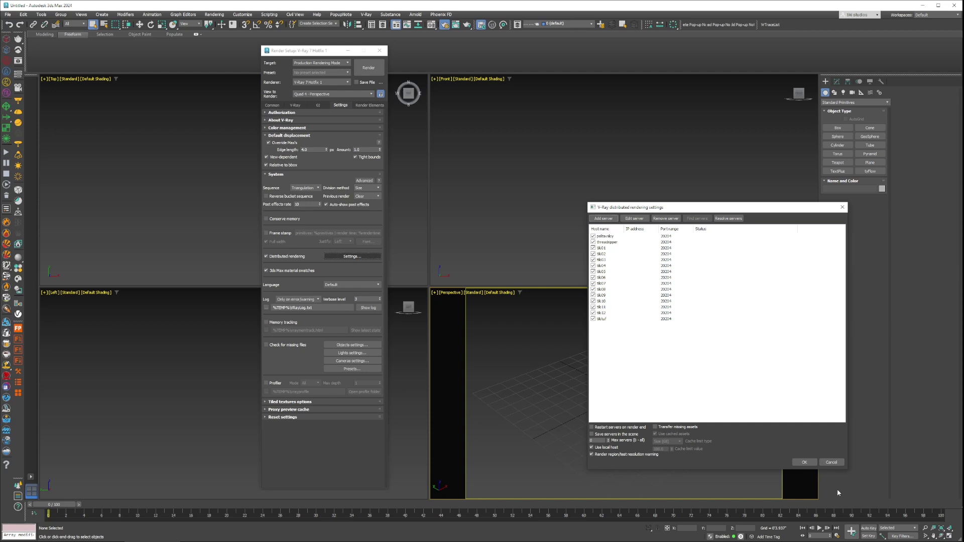
pyautogui.moveTo(845, 467); pyautogui.dragTo(763, 418)
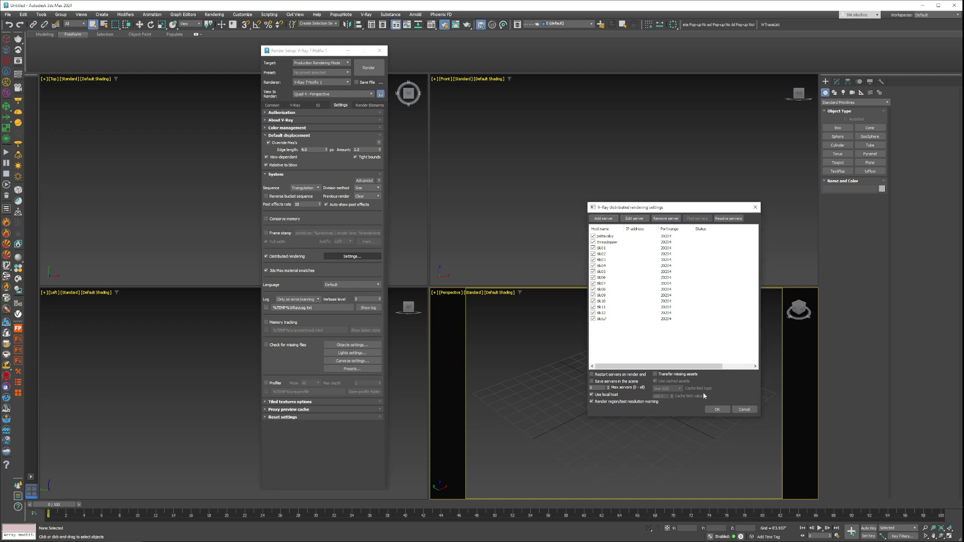
pyautogui.click(744, 410)
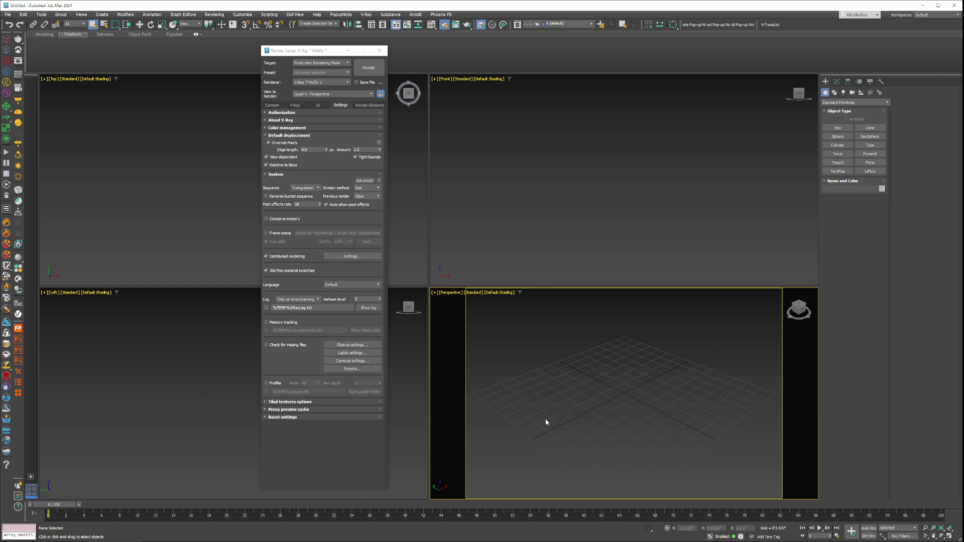
# Find the V-Ray 7 Hotfix 1 for 3ds Max 2024 program folder in Windows, check its DR spawner and service entries, and close the list
pyautogui.press('super')
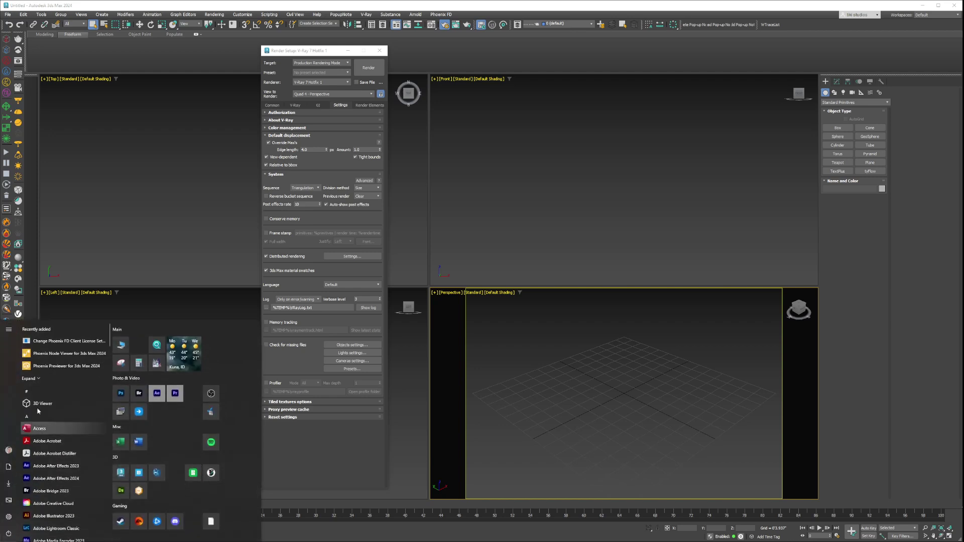
pyautogui.scroll(-10, 83, 449)
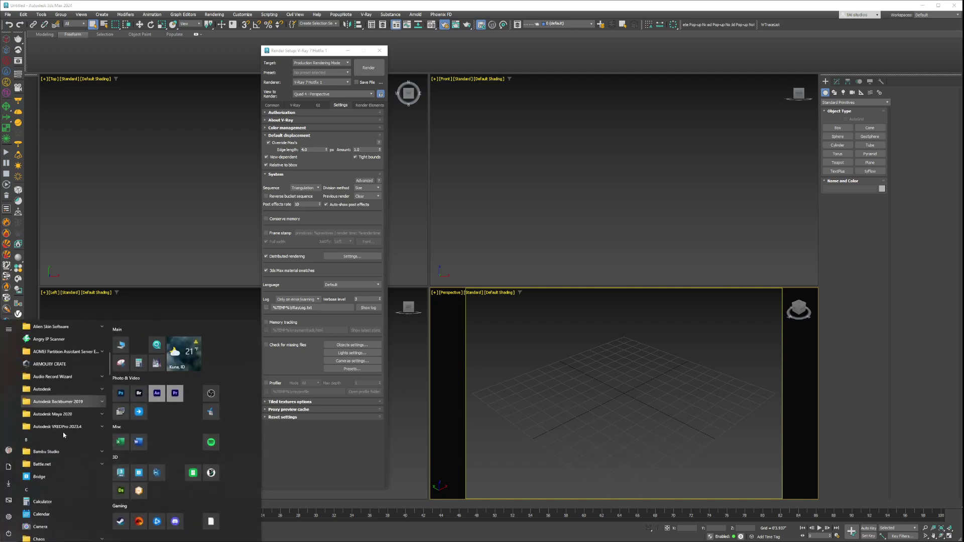
pyautogui.moveTo(108, 408); pyautogui.dragTo(115, 511)
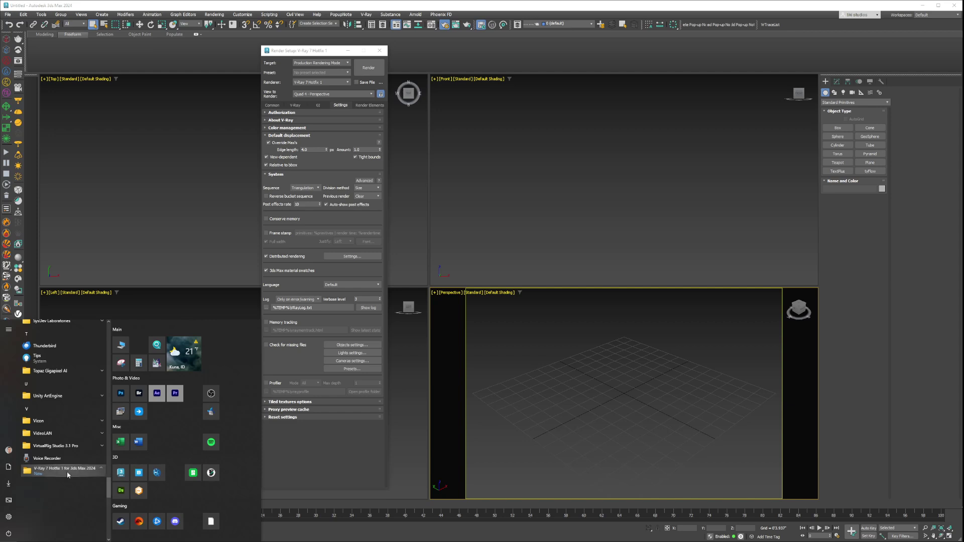
pyautogui.click(69, 467)
pyautogui.scroll(-3, 69, 466)
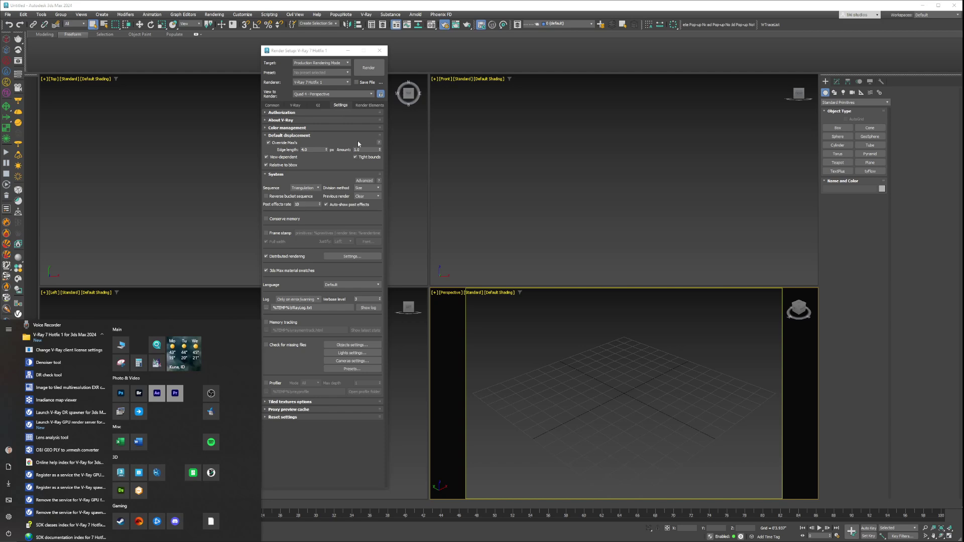
pyautogui.click(572, 390)
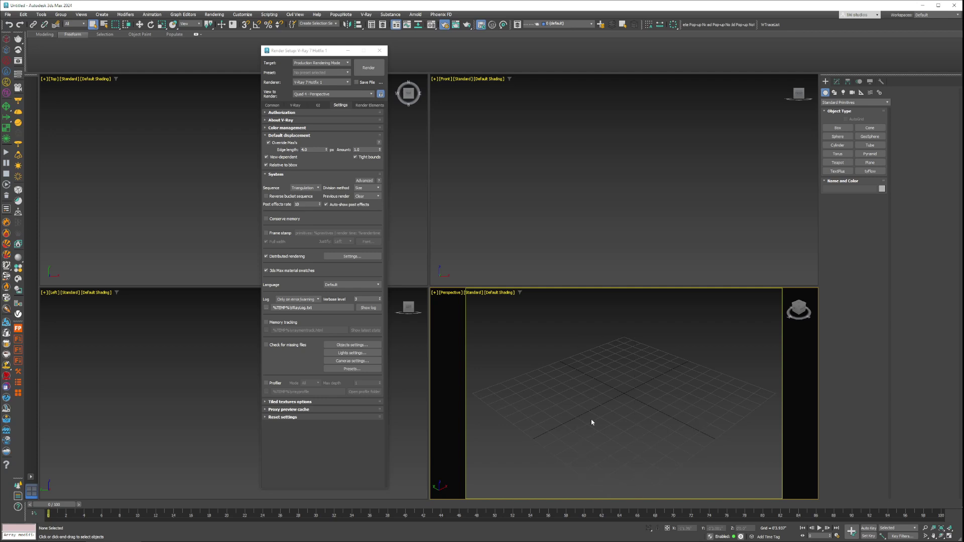
# Show the common render parameters and the V-Ray renderer settings again in Render Setup
pyautogui.click(272, 105)
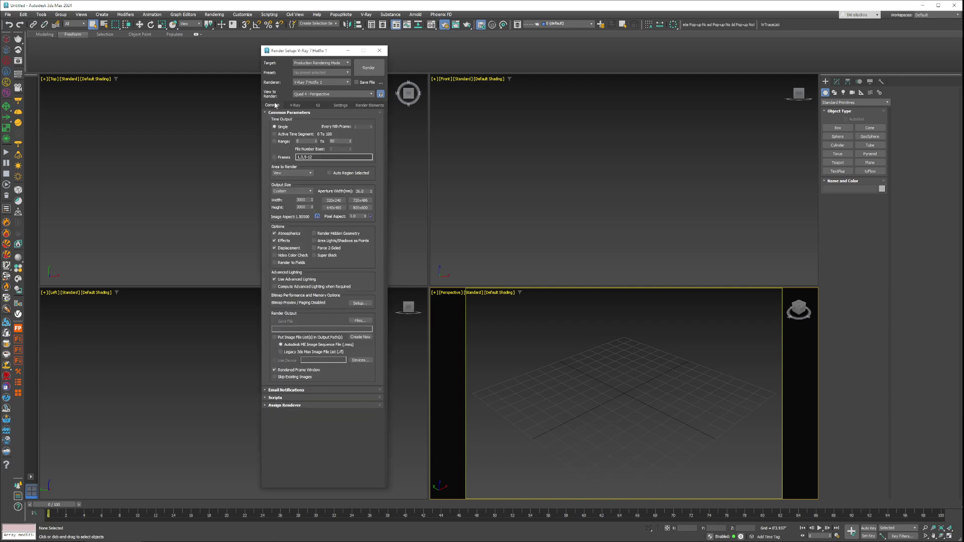
pyautogui.click(294, 106)
pyautogui.moveTo(675, 393); pyautogui.dragTo(837, 507)
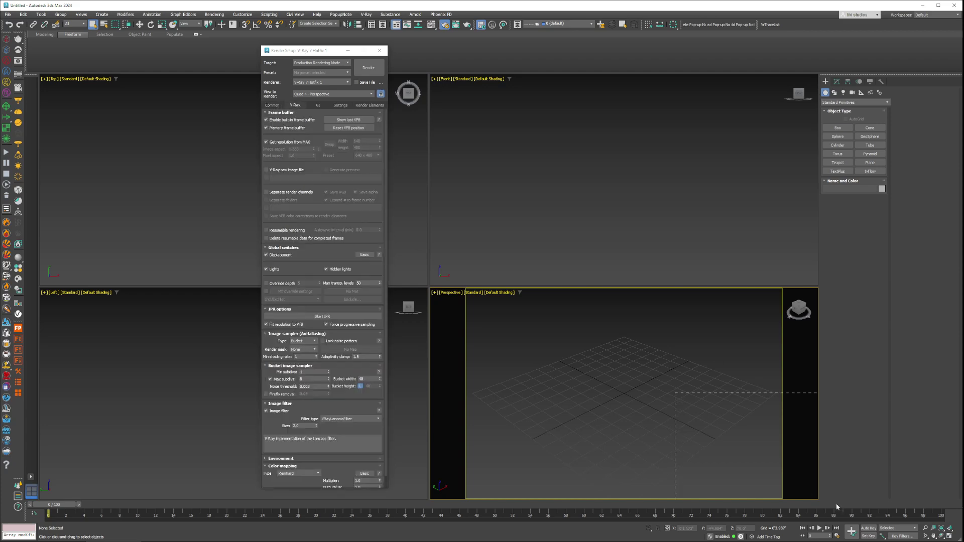